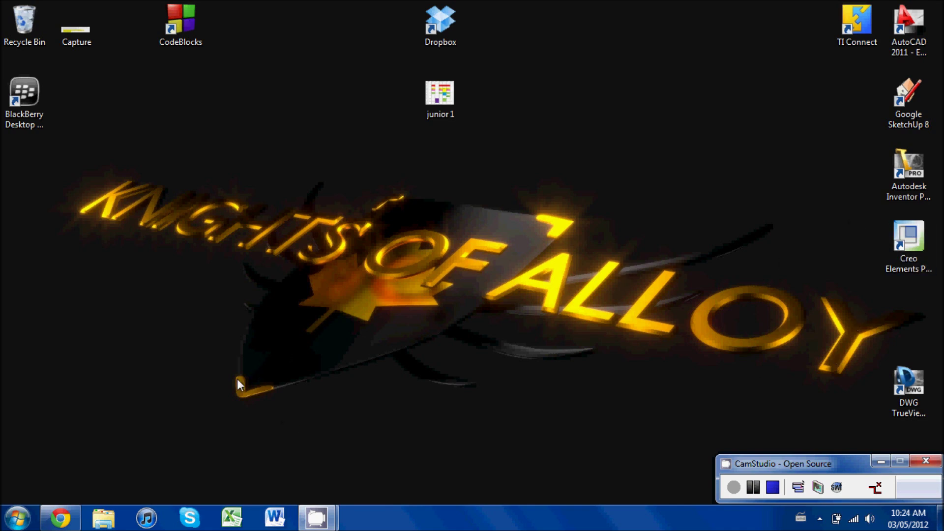
Restore the Chrome window showing the machined nested-cube reference photo
{"action": "mouse_move", "coordinate": [75, 511]}
{"action": "left_click", "coordinate": [58, 518]}
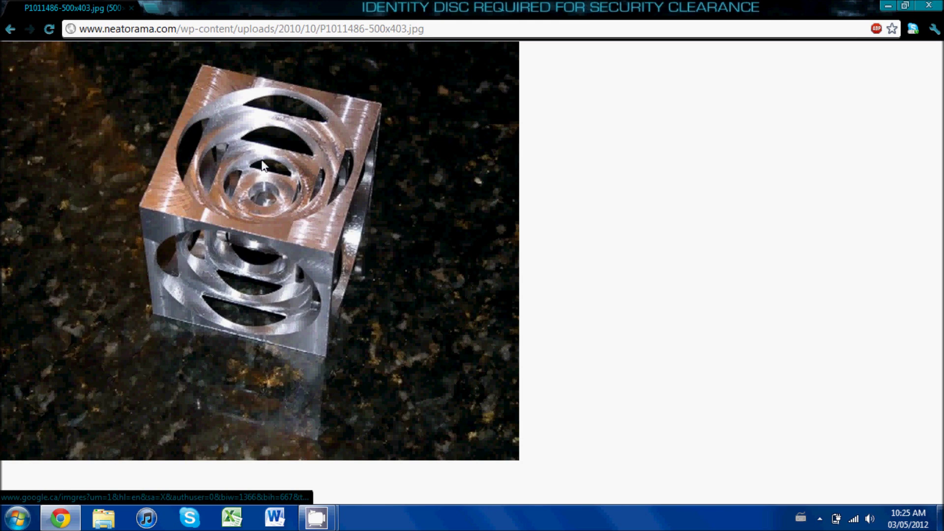
Minimize the Chrome reference-photo window so the desktop shows
{"action": "left_click", "coordinate": [888, 6]}
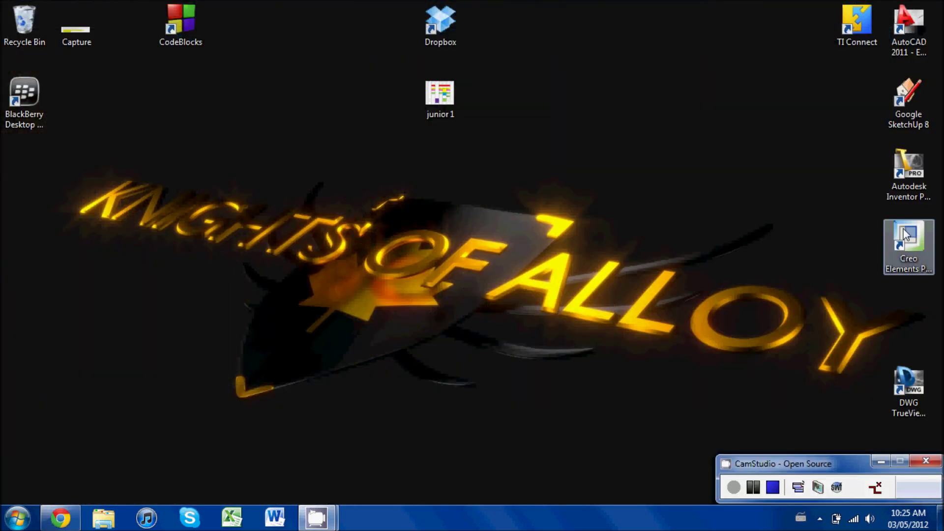
Launch Creo and make a new Creo\Dodecahedron folder the working directory
{"action": "left_click", "coordinate": [884, 263]}
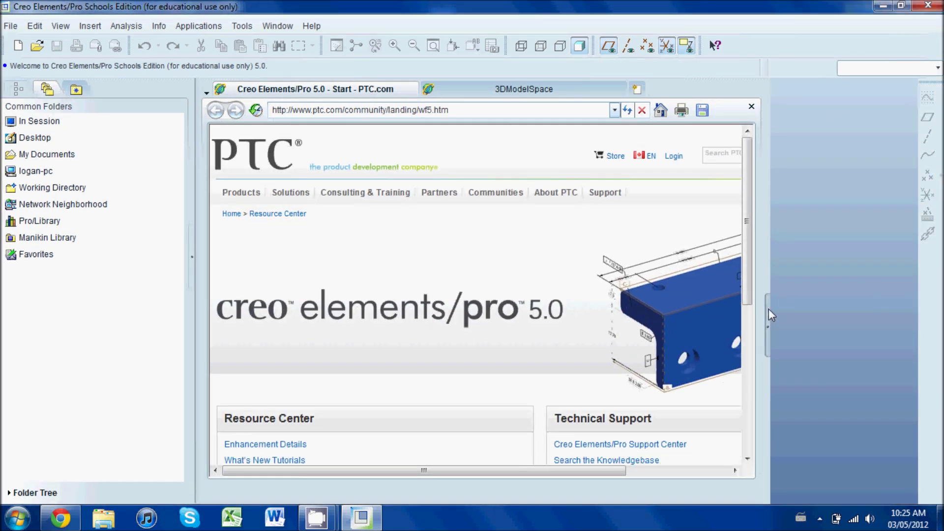
{"action": "left_click", "coordinate": [769, 310]}
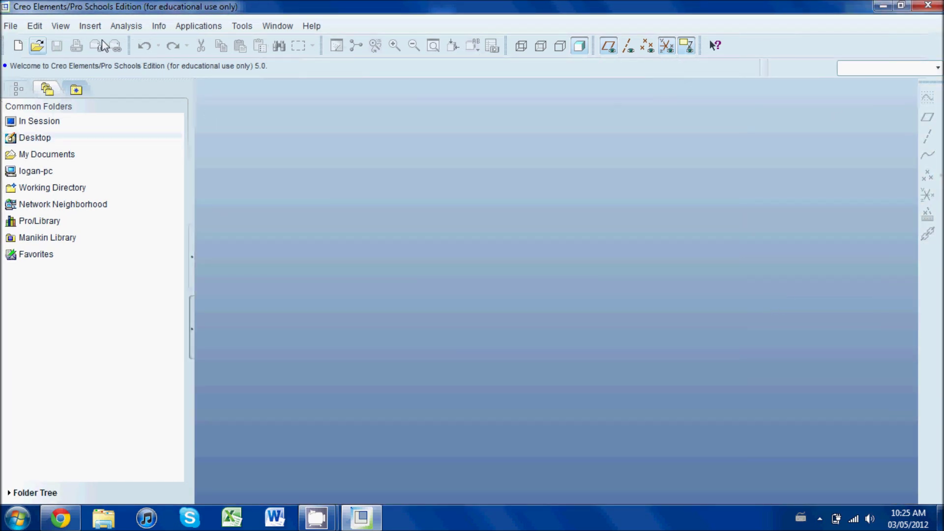
{"action": "left_click", "coordinate": [11, 26]}
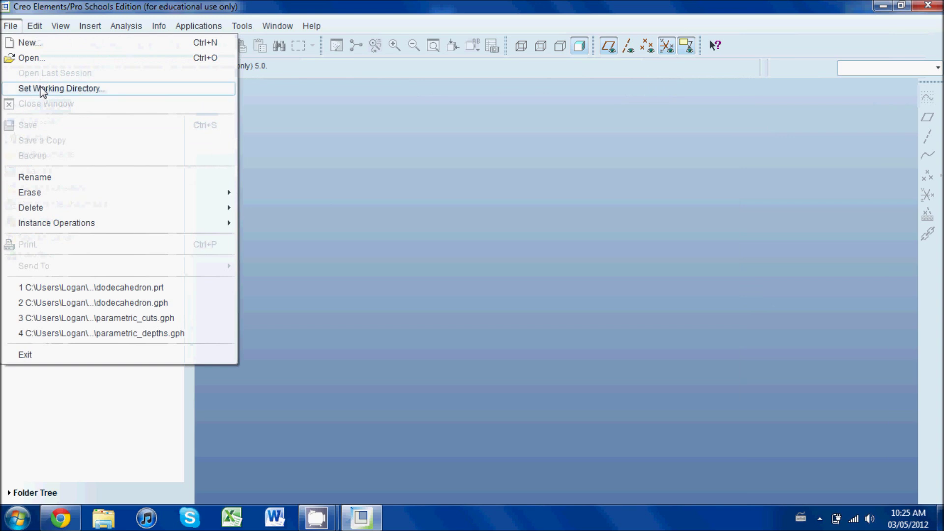
{"action": "left_click", "coordinate": [59, 88]}
{"action": "double_click", "coordinate": [372, 213]}
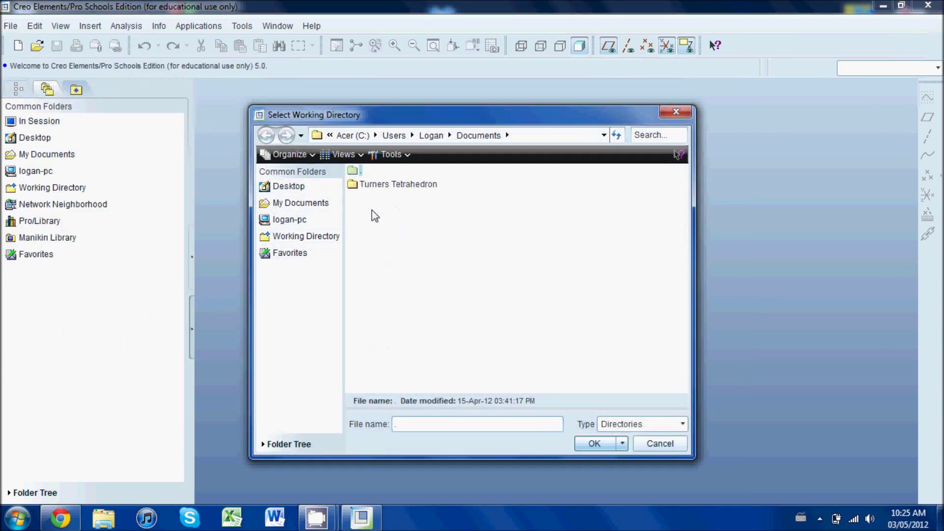
{"action": "right_click", "coordinate": [377, 212]}
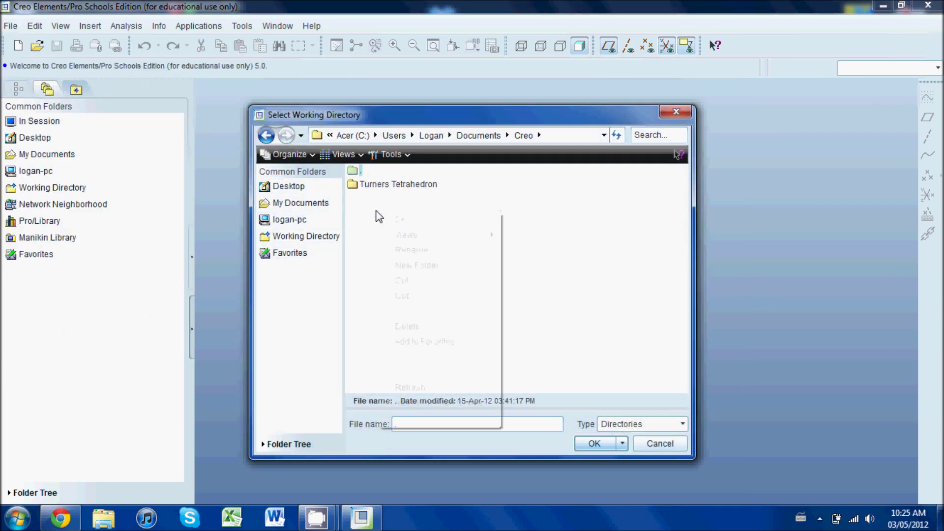
{"action": "left_click", "coordinate": [432, 266]}
{"action": "type", "text": "Dod"}
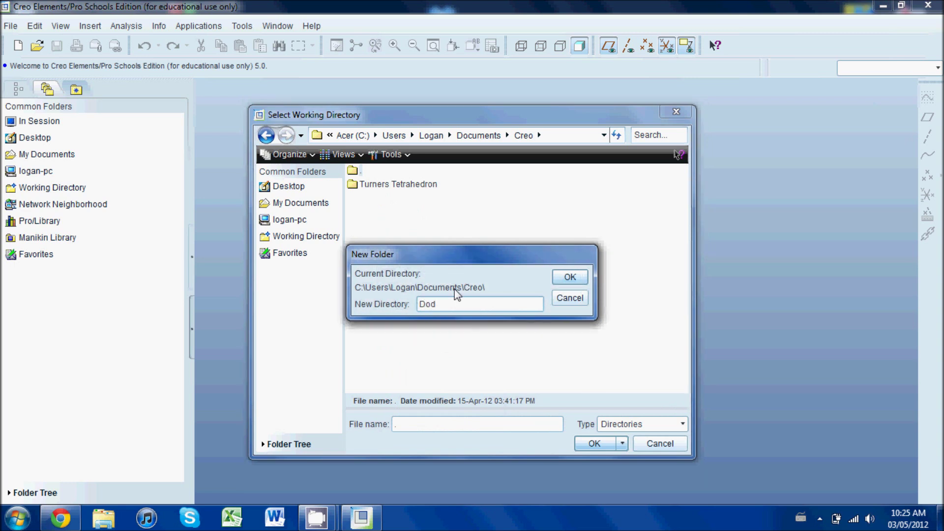
{"action": "type", "text": "ecahedron"}
{"action": "key", "text": "Return"}
{"action": "left_click", "coordinate": [596, 445]}
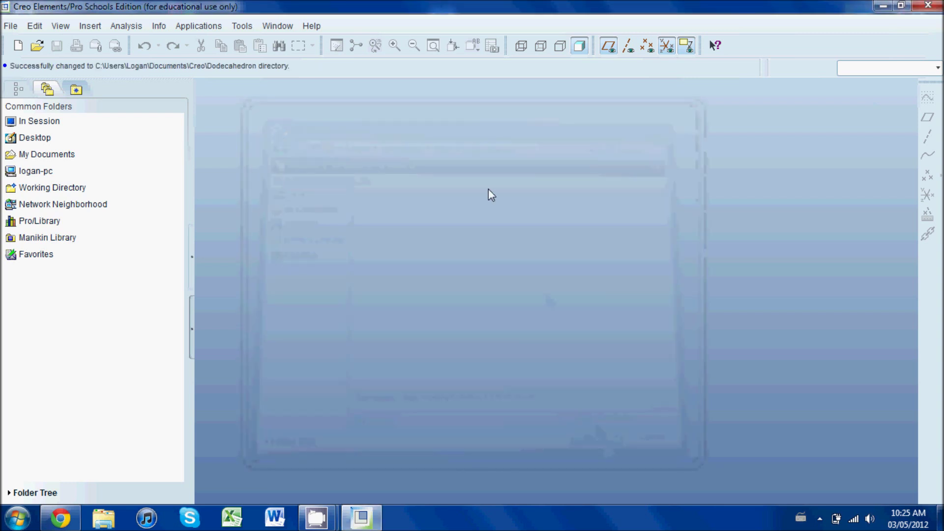
Create a new solid part named TURNERS_DODEC
{"action": "left_click", "coordinate": [20, 48]}
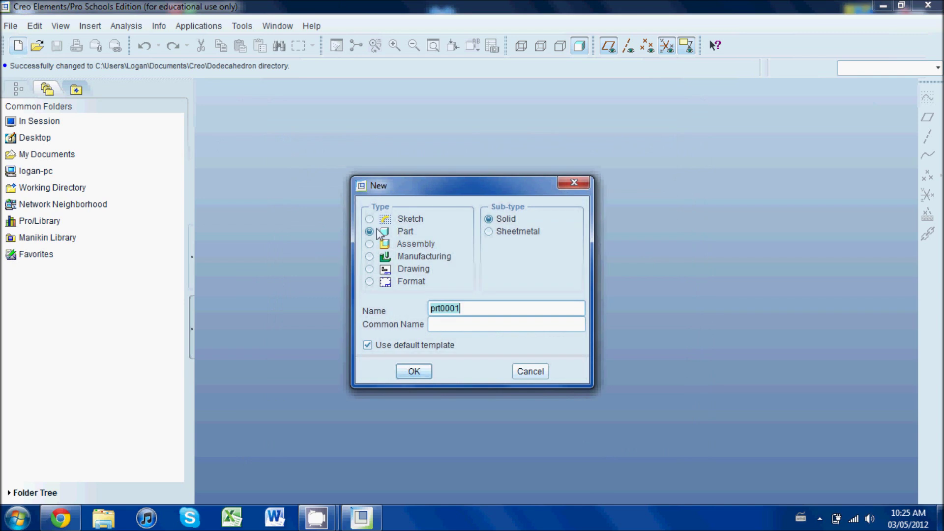
{"action": "key", "text": "BackSpace"}
{"action": "type", "text": "Turners_dodec"}
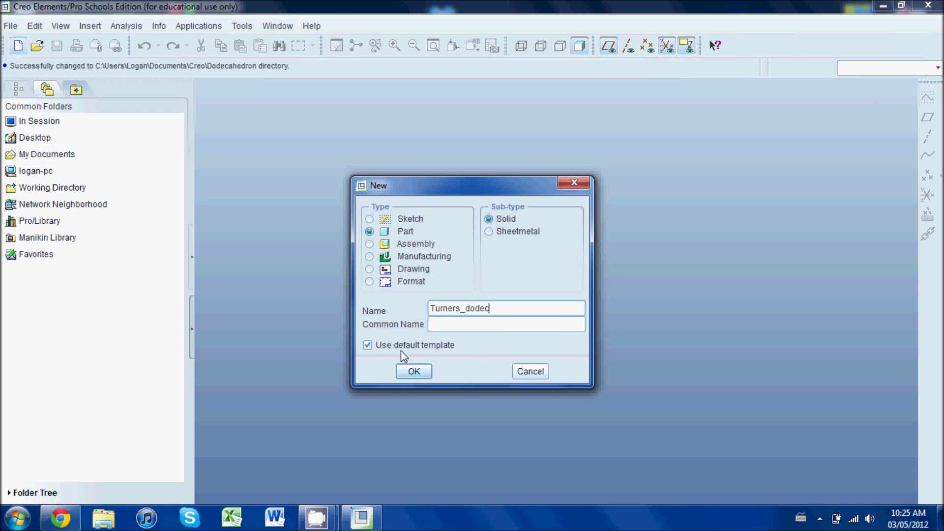
{"action": "left_click", "coordinate": [414, 371]}
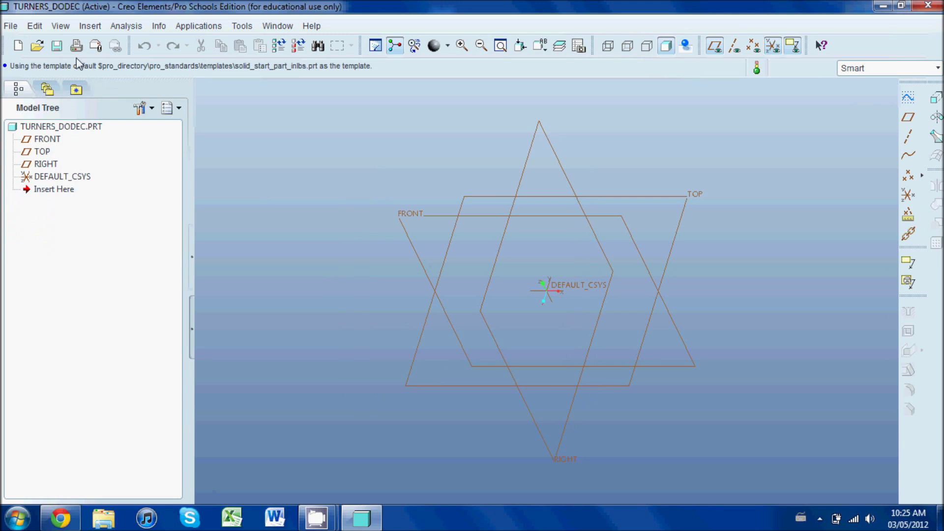
Confirm in Model Properties that the part's units are Inch lbm Second
{"action": "left_click", "coordinate": [11, 25]}
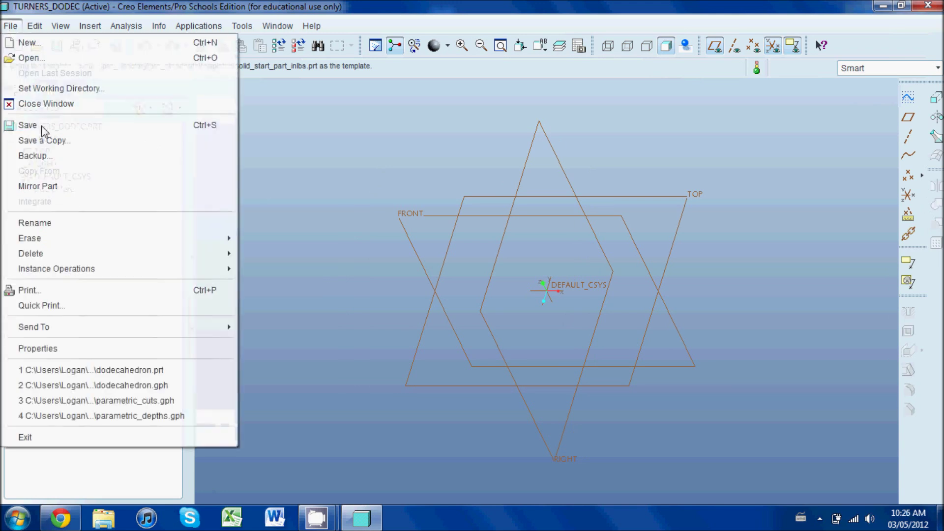
{"action": "left_click", "coordinate": [59, 349]}
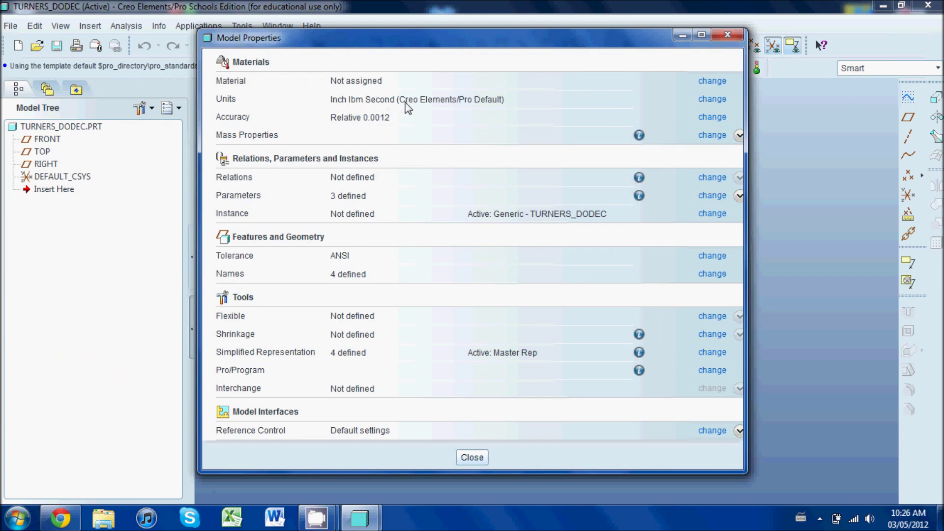
{"action": "left_click", "coordinate": [712, 99]}
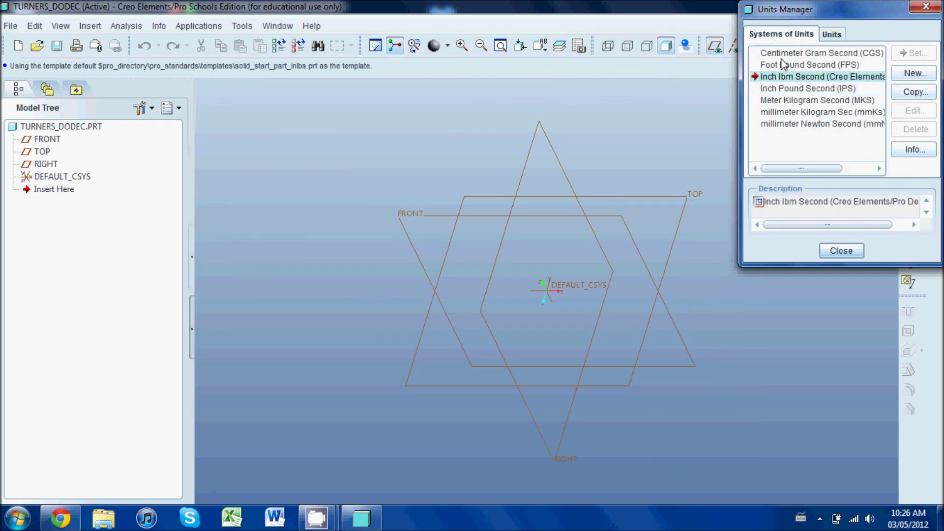
{"action": "left_click", "coordinate": [841, 250]}
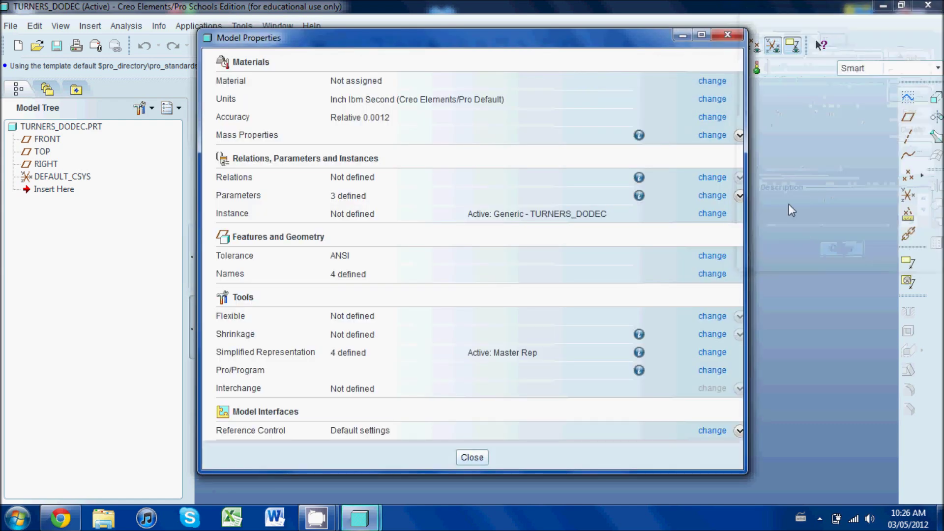
{"action": "left_click", "coordinate": [727, 35]}
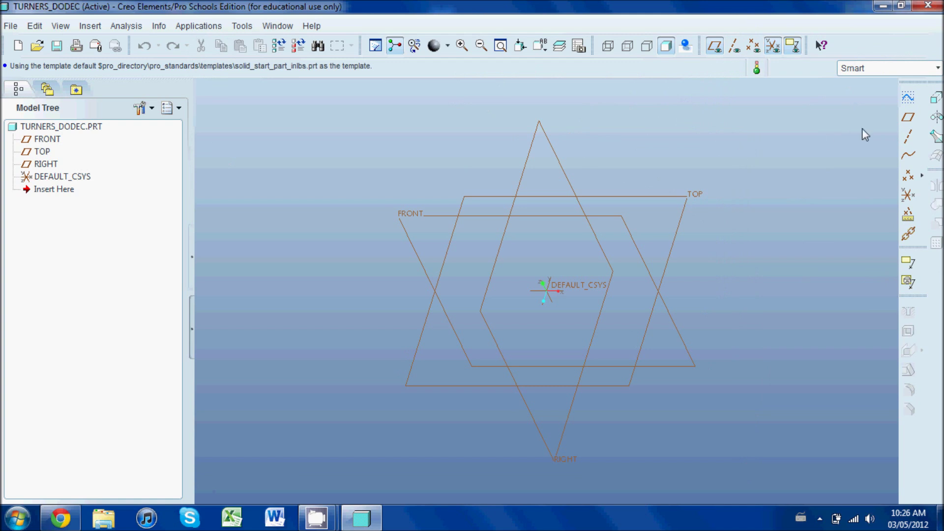
{"action": "left_click", "coordinate": [910, 99]}
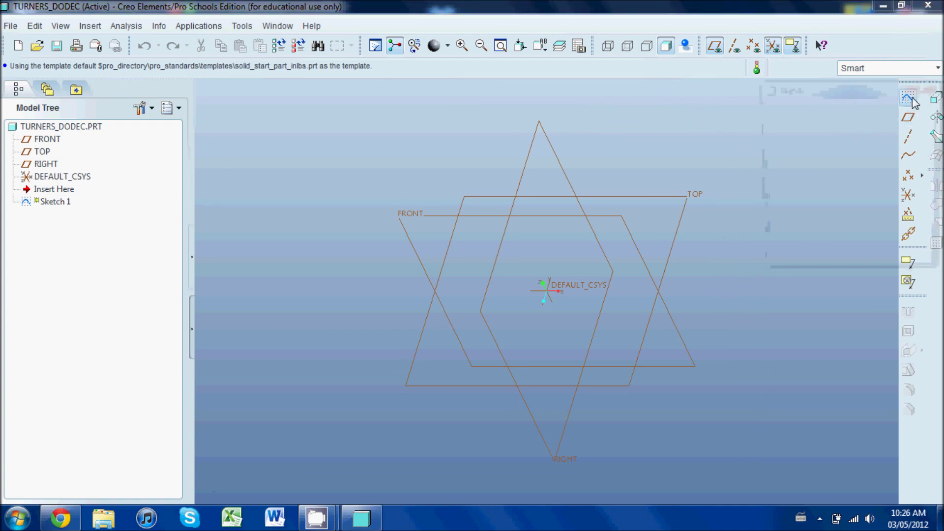
Place Sketch 1 on the TOP datum plane with FRONT as the bottom reference
{"action": "left_click", "coordinate": [688, 199]}
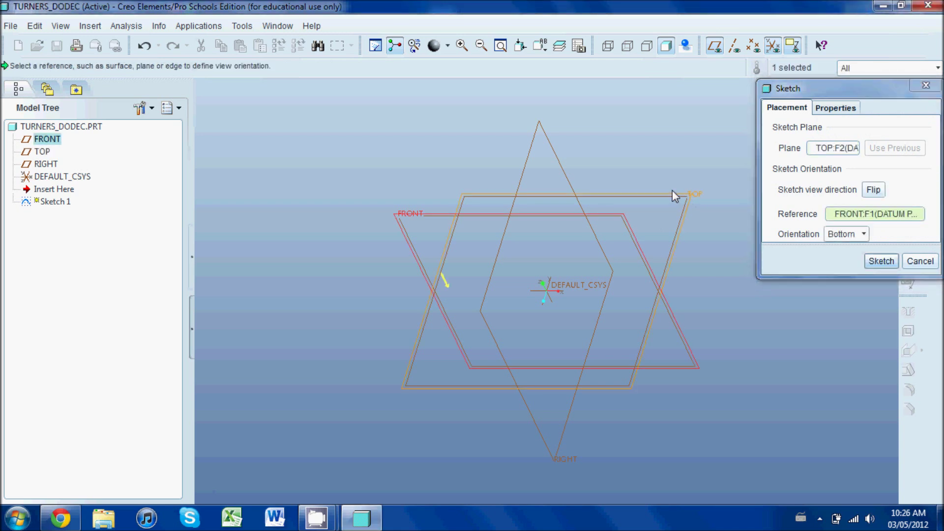
{"action": "middle_click", "coordinate": [666, 187]}
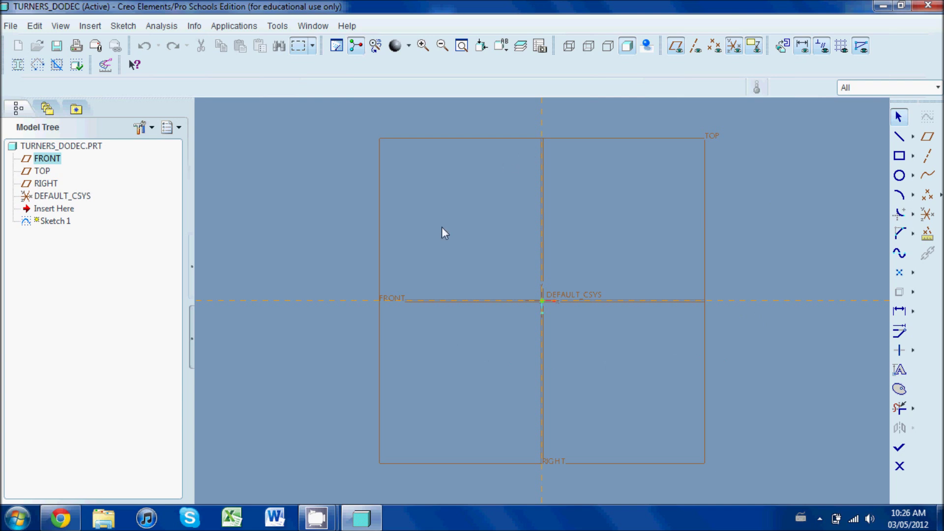
Insert a pentagon from the Sketcher Palette and centre it on DEFAULT_CSYS
{"action": "left_click", "coordinate": [900, 390]}
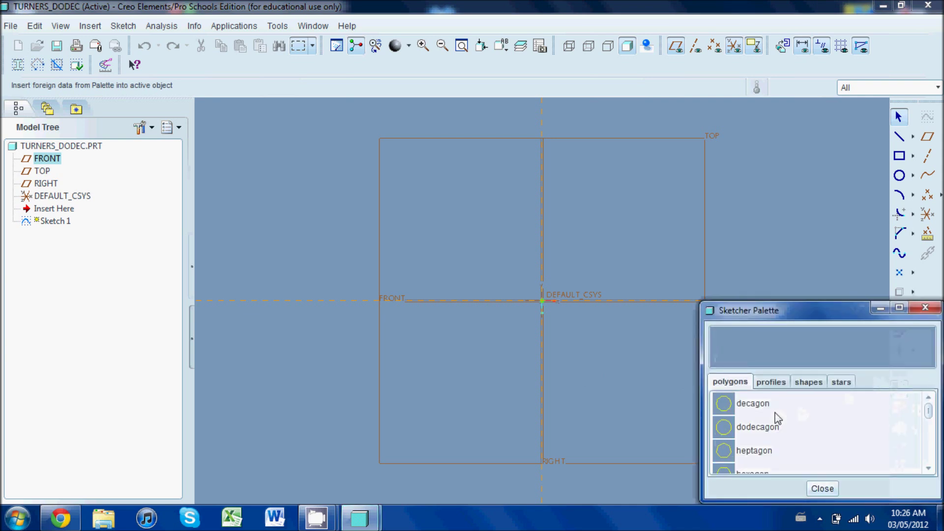
{"action": "scroll", "coordinate": [788, 421], "scroll_direction": "down", "scroll_amount": 1}
{"action": "scroll", "coordinate": [787, 416], "scroll_direction": "down", "scroll_amount": 2}
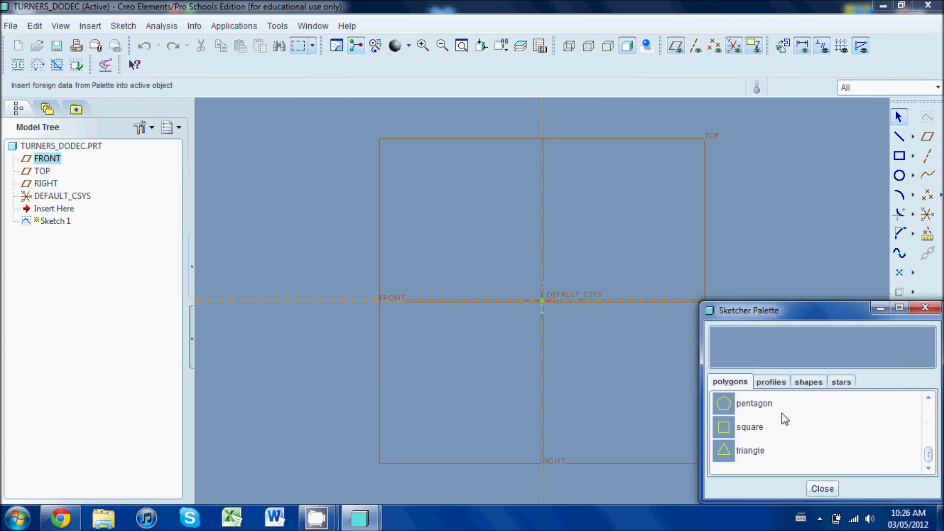
{"action": "double_click", "coordinate": [728, 406]}
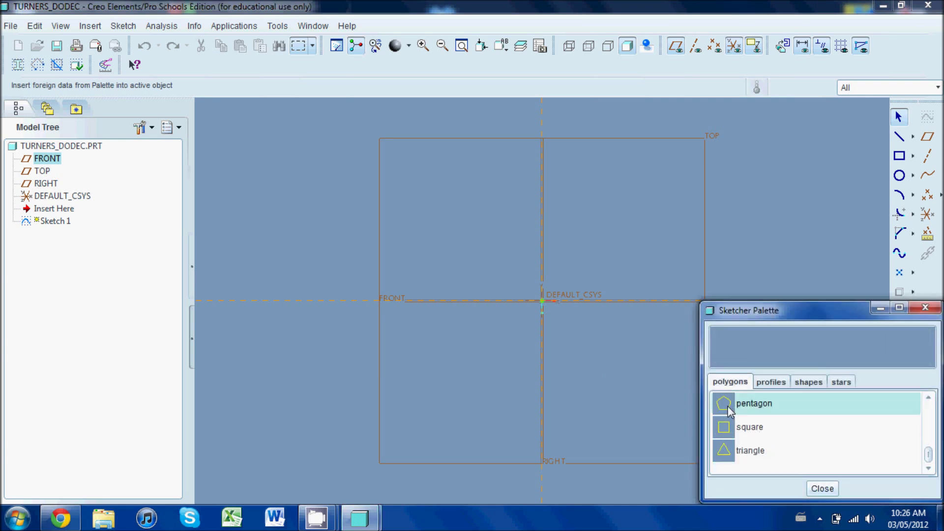
{"action": "left_click", "coordinate": [584, 225]}
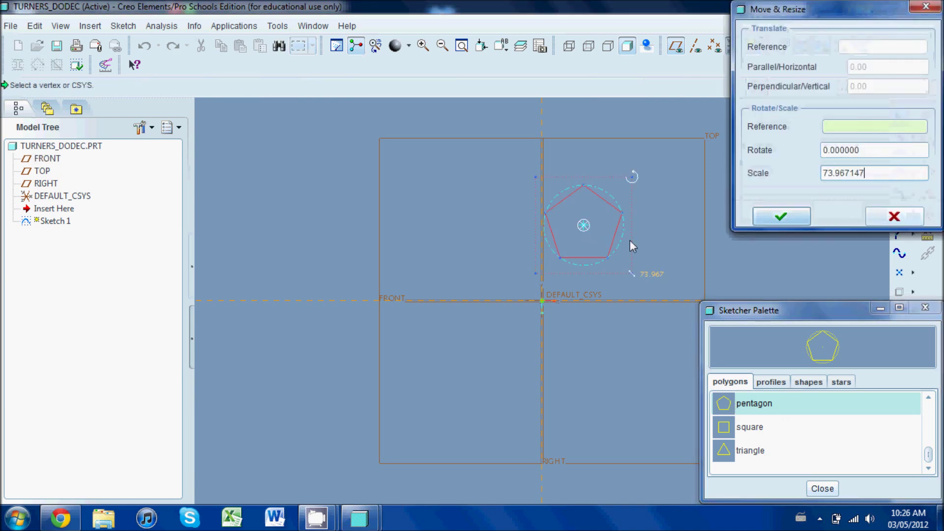
{"action": "left_click", "coordinate": [583, 226]}
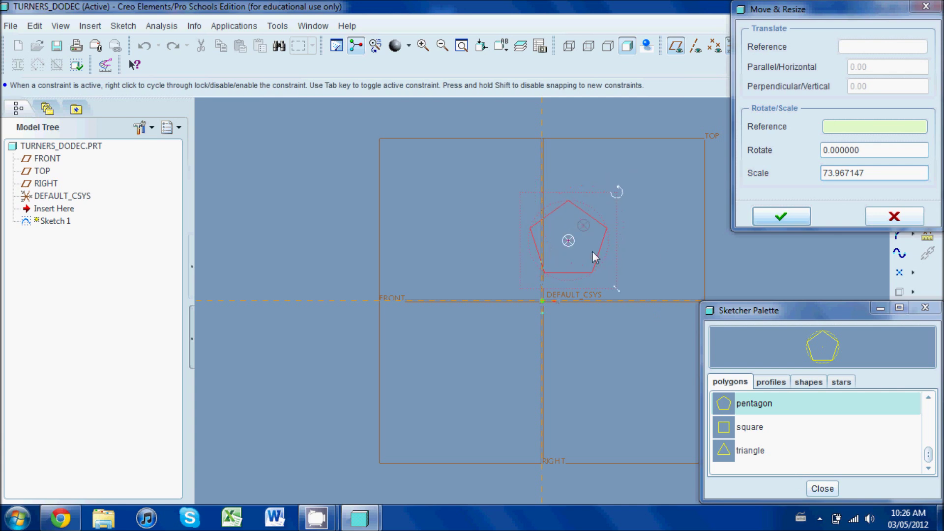
{"action": "left_click_drag", "start_coordinate": [583, 225], "coordinate": [543, 301]}
{"action": "left_click", "coordinate": [830, 494]}
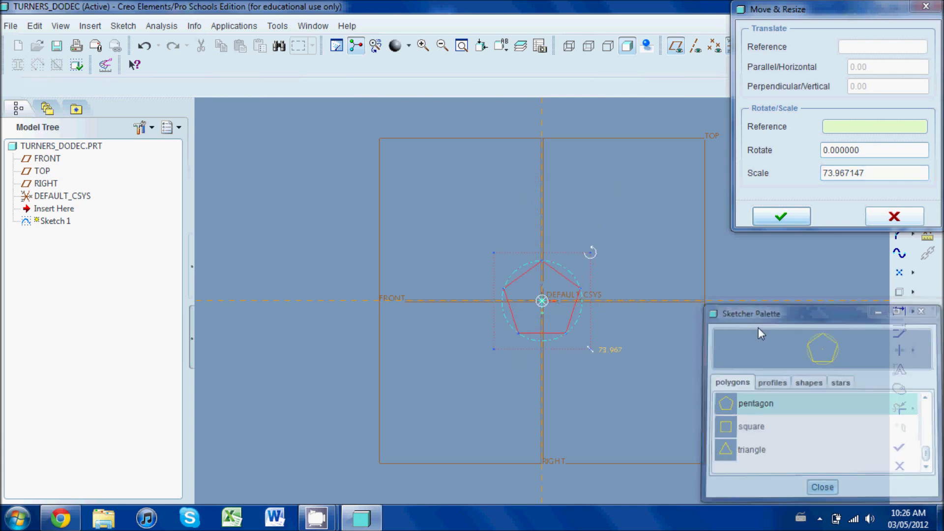
Change the pentagon's bottom edge from 73.970 to 2.000, refit, and complete the sketch
{"action": "left_click", "coordinate": [786, 217]}
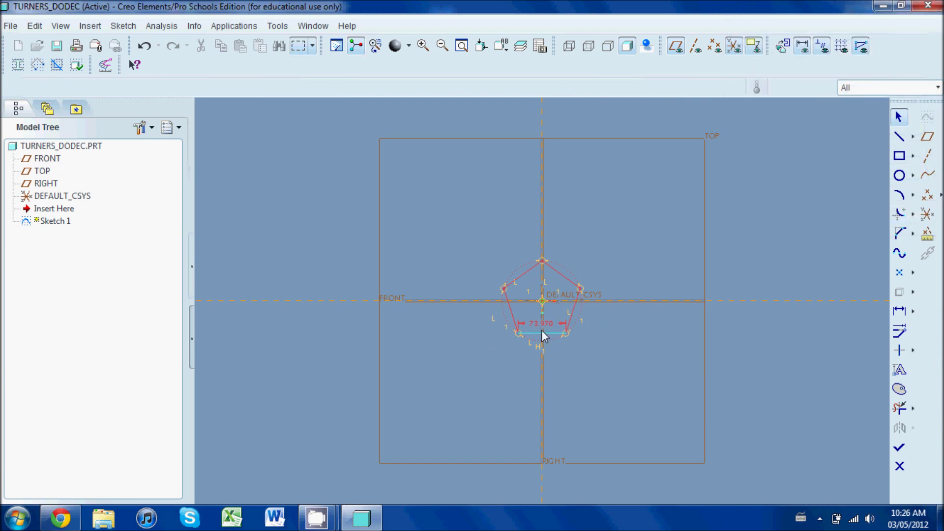
{"action": "scroll", "coordinate": [534, 308], "scroll_direction": "up", "scroll_amount": 3}
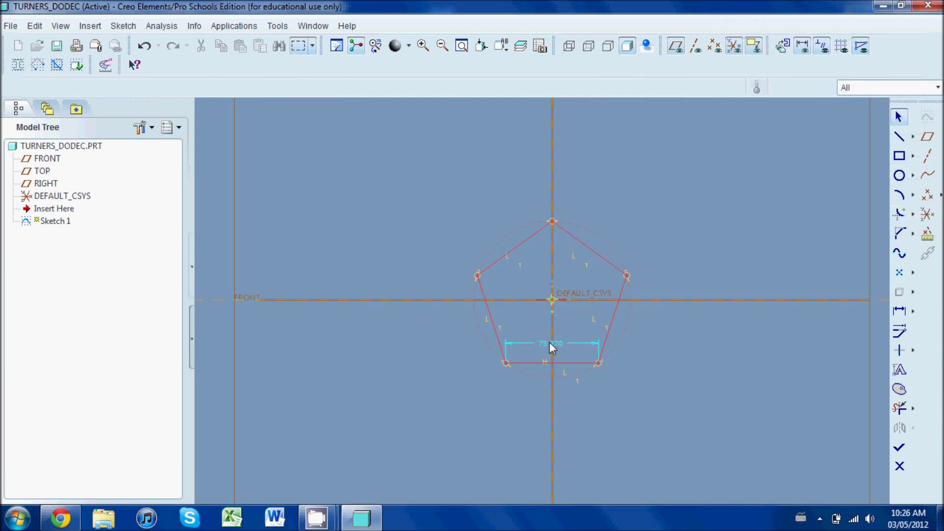
{"action": "left_click", "coordinate": [550, 342]}
{"action": "double_click", "coordinate": [558, 344]}
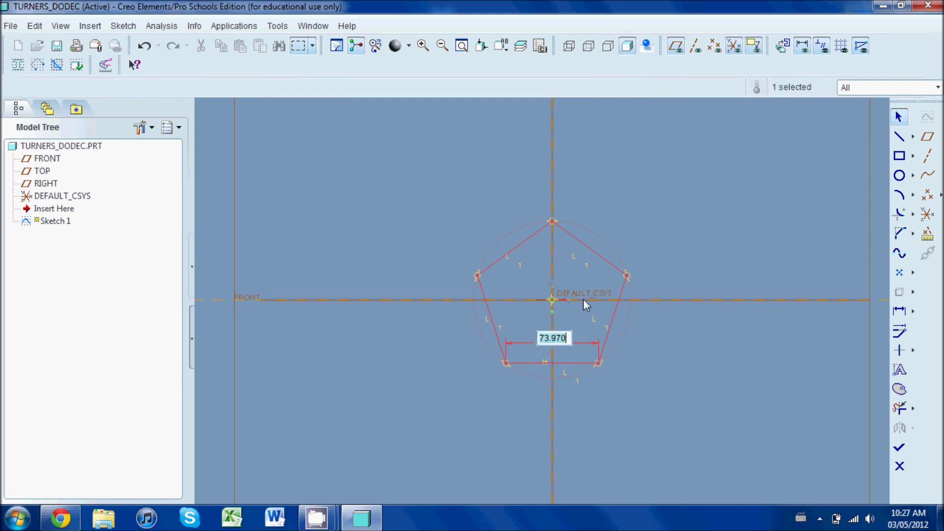
{"action": "type", "text": "20"}
{"action": "key", "text": "Return"}
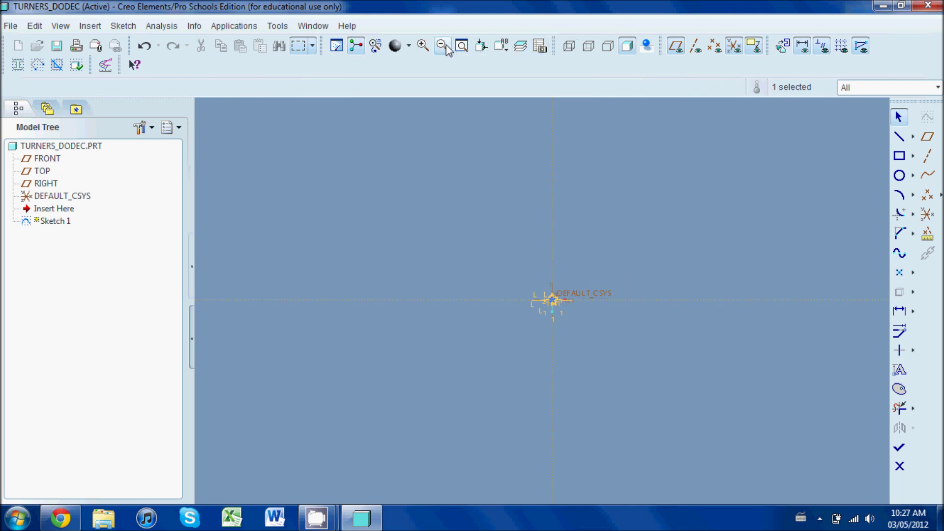
{"action": "left_click", "coordinate": [461, 47]}
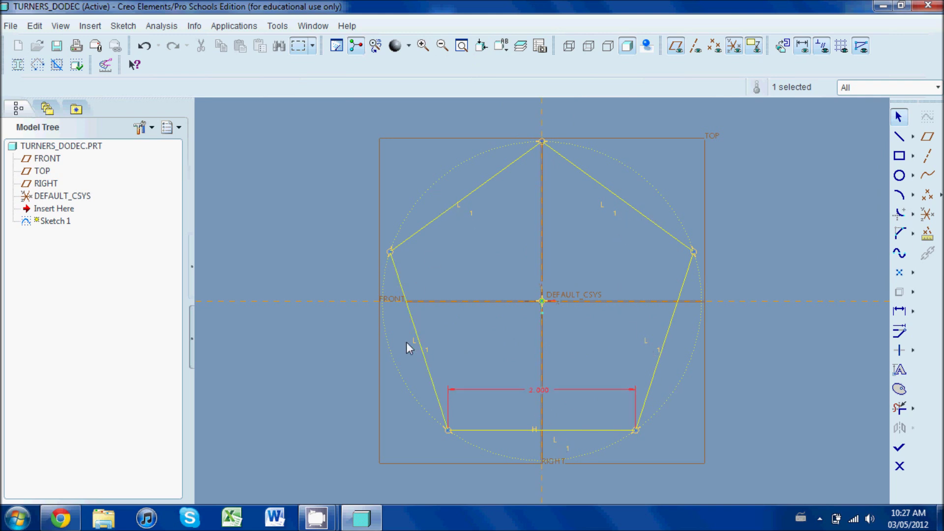
{"action": "left_click", "coordinate": [901, 448]}
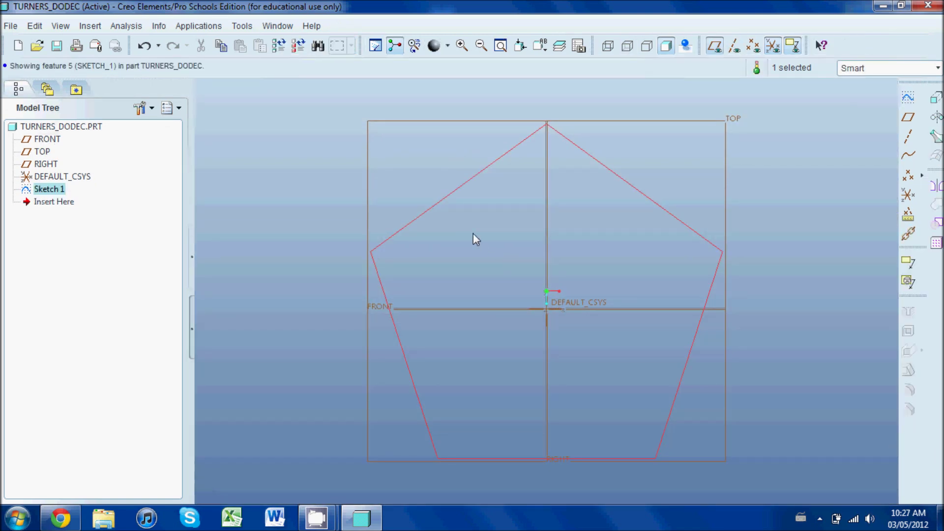
Reorient to the default trimetric view and select the pentagon sketch
{"action": "key", "text": "ctrl+d"}
{"action": "left_click", "coordinate": [409, 171]}
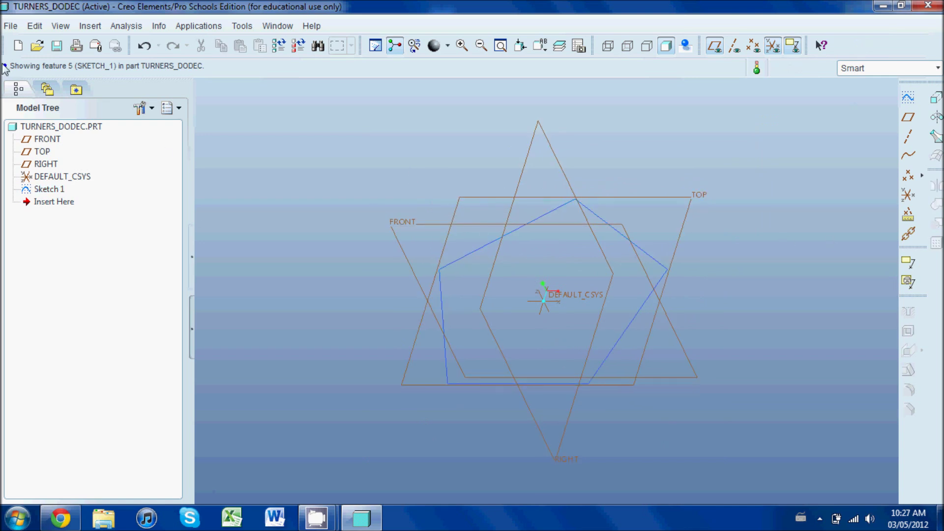
{"action": "left_click", "coordinate": [549, 213]}
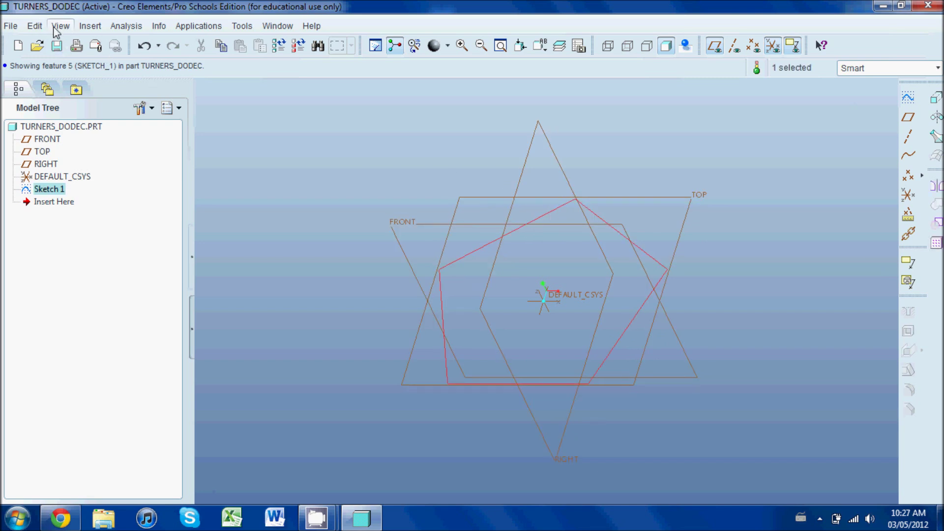
Fill the pentagon sketch as flat surface Fill 1 and orbit to inspect it
{"action": "left_click", "coordinate": [36, 33]}
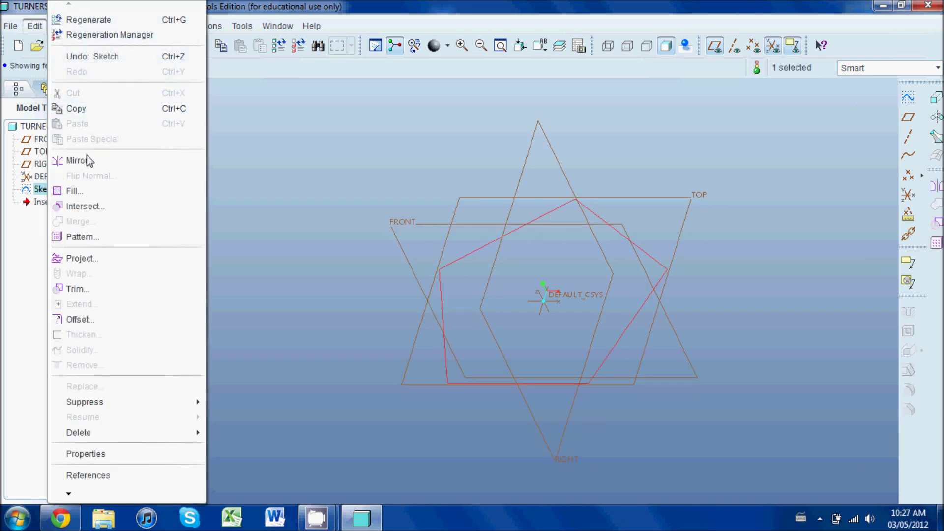
{"action": "left_click", "coordinate": [87, 191]}
{"action": "left_click", "coordinate": [388, 287]}
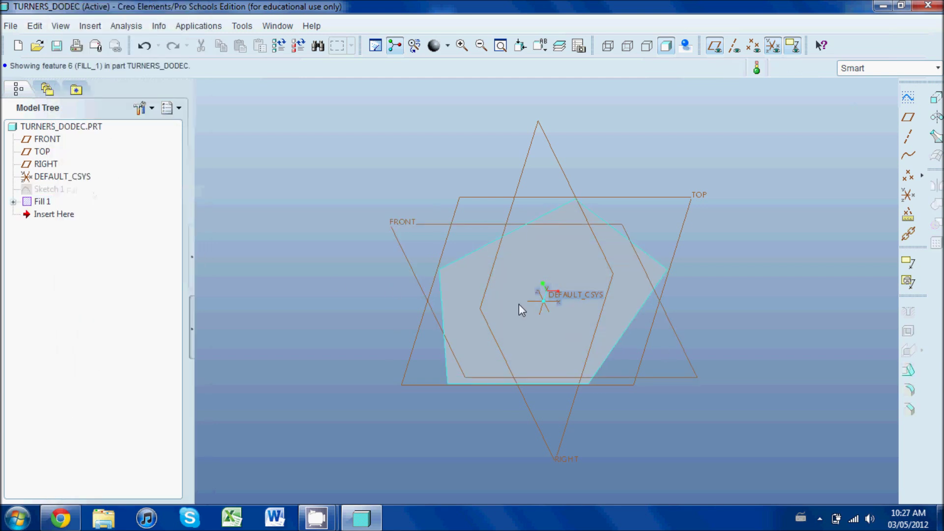
{"action": "middle_click_drag", "start_coordinate": [519, 305], "coordinate": [449, 236]}
{"action": "mouse_move", "coordinate": [538, 259]}
{"action": "middle_mouse_down"}
{"action": "mouse_move", "coordinate": [580, 240]}
{"action": "mouse_move", "coordinate": [553, 231]}
{"action": "mouse_move", "coordinate": [518, 257]}
{"action": "mouse_move", "coordinate": [568, 264]}
{"action": "mouse_move", "coordinate": [553, 269]}
{"action": "middle_mouse_up"}
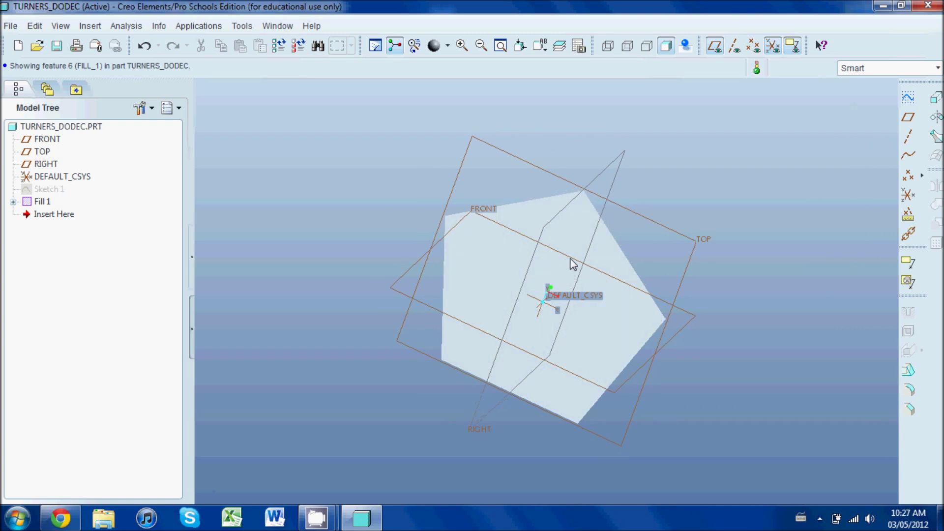